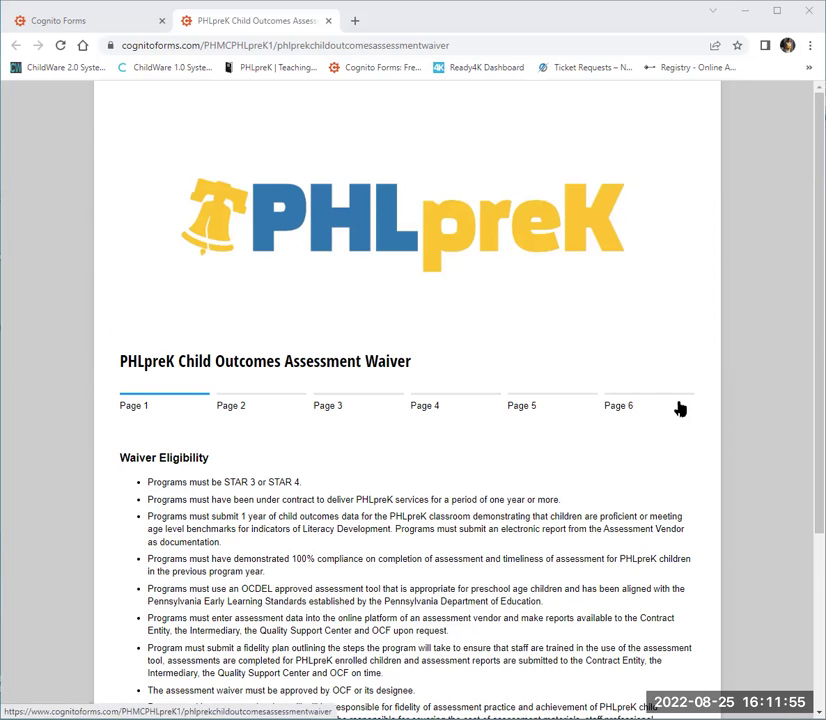
Open the PHLpreK background and rationale PDF in a new tab, then return to the waiver form.
scroll(679, 408, down, 1)
scroll(679, 408, down, 1)
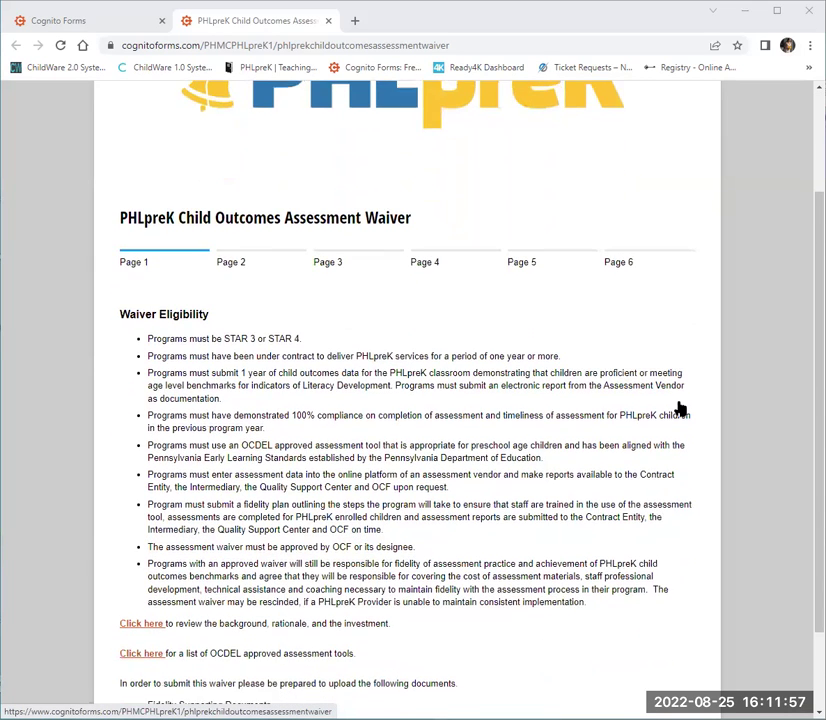
scroll(679, 406, down, 1)
scroll(432, 508, down, 1)
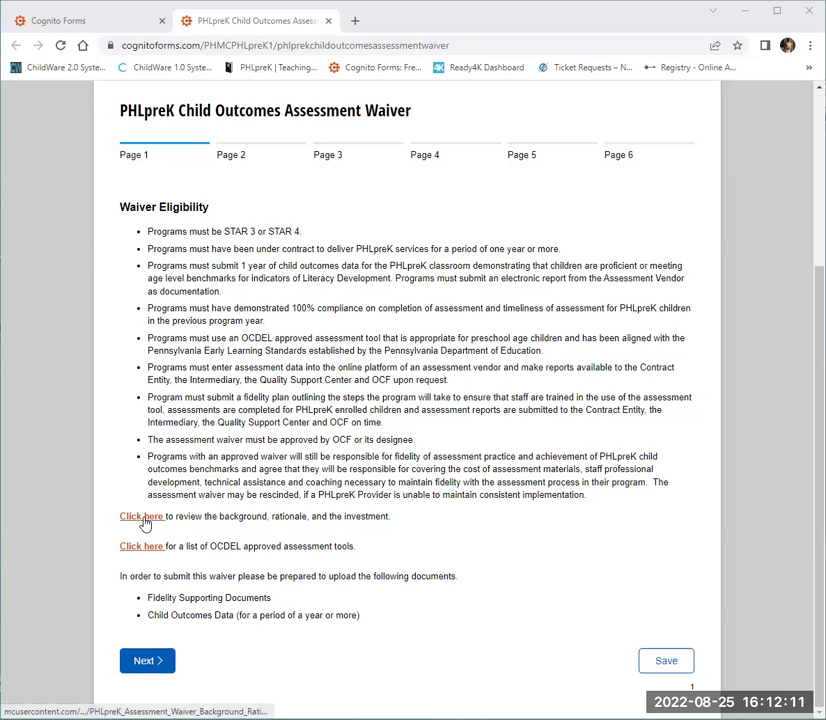
click(141, 517)
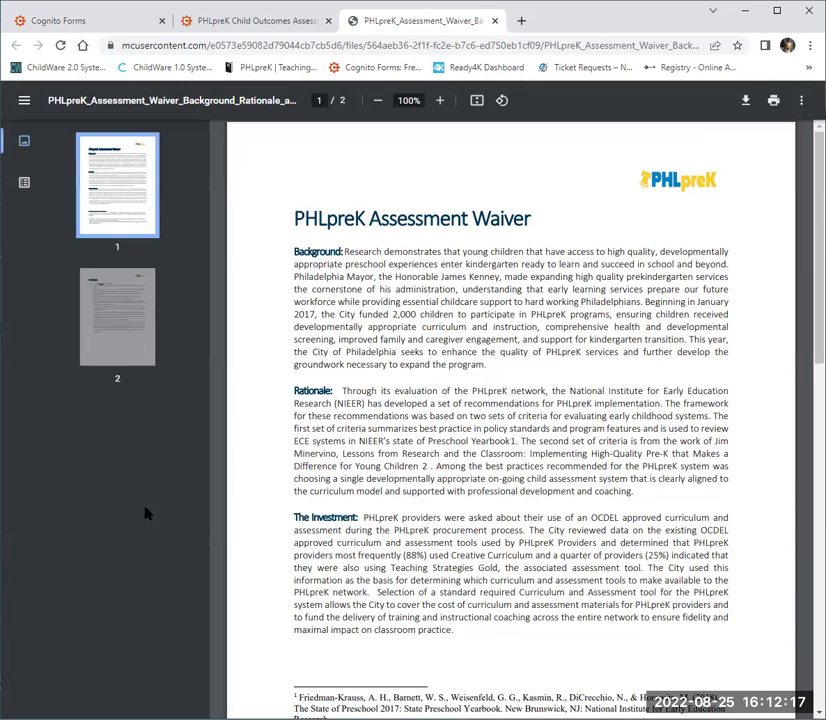
click(251, 20)
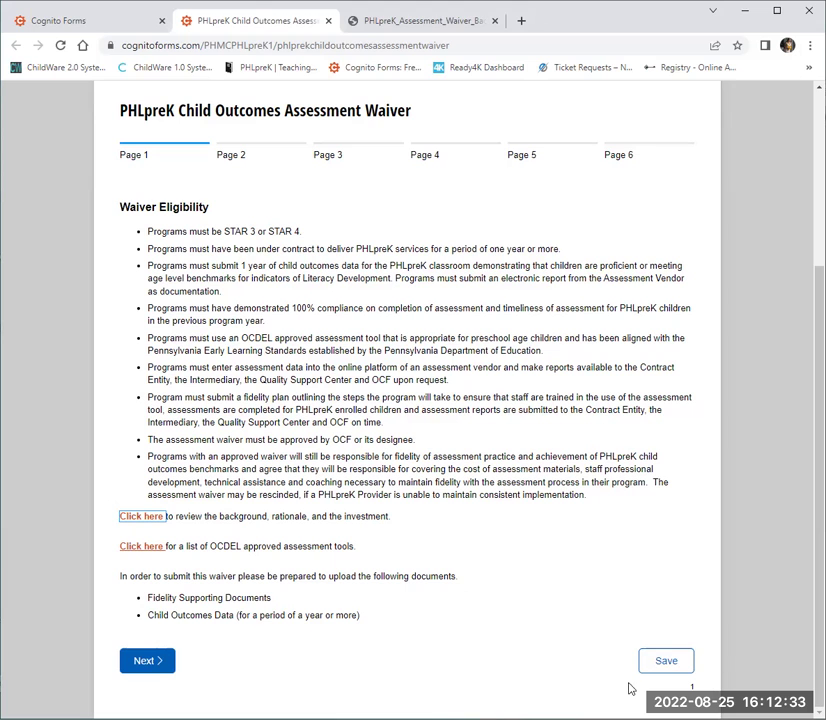
Save page 1 progress and dismiss the 'Your progress has been saved' confirmation.
click(666, 662)
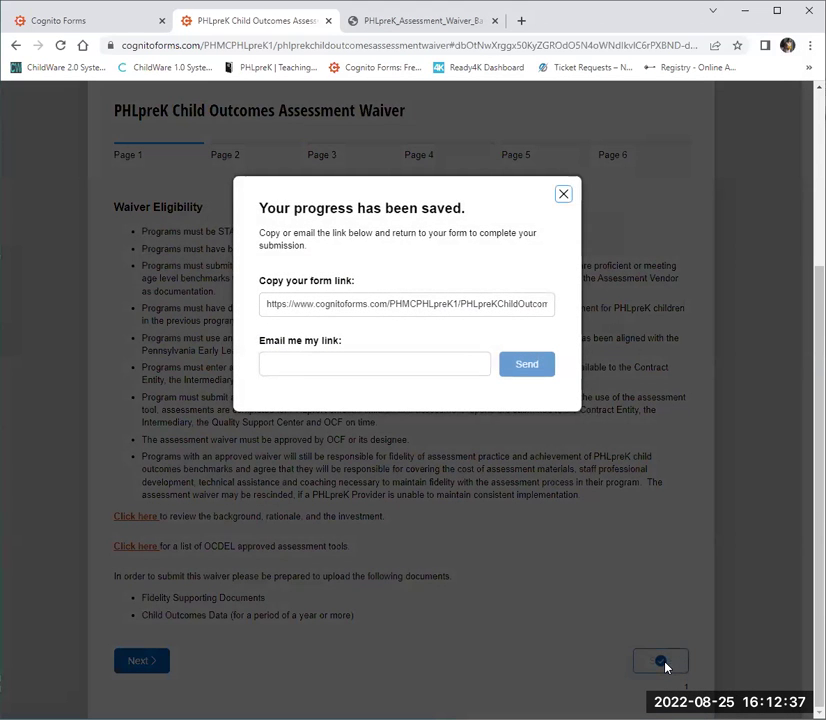
click(341, 372)
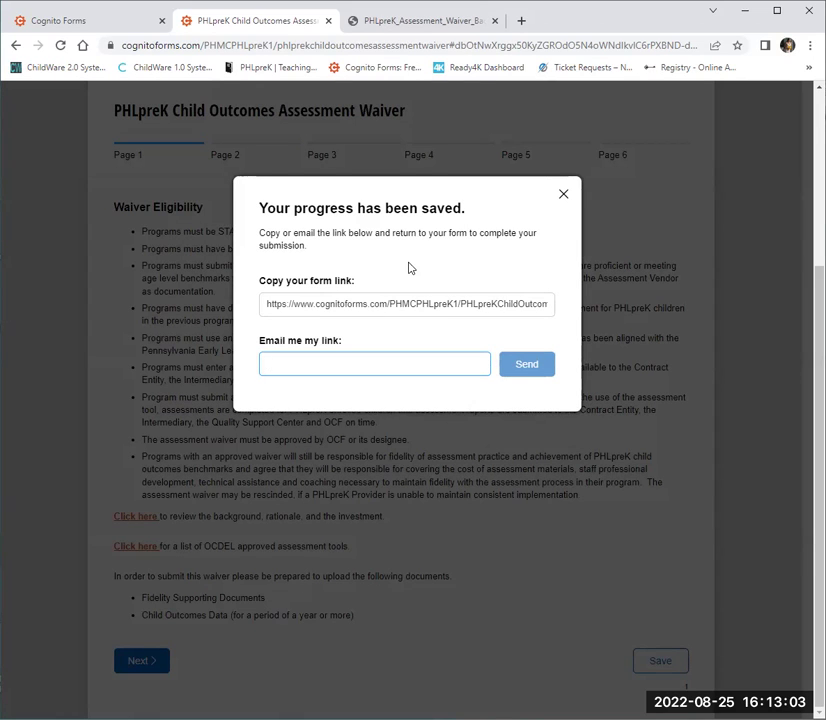
click(561, 197)
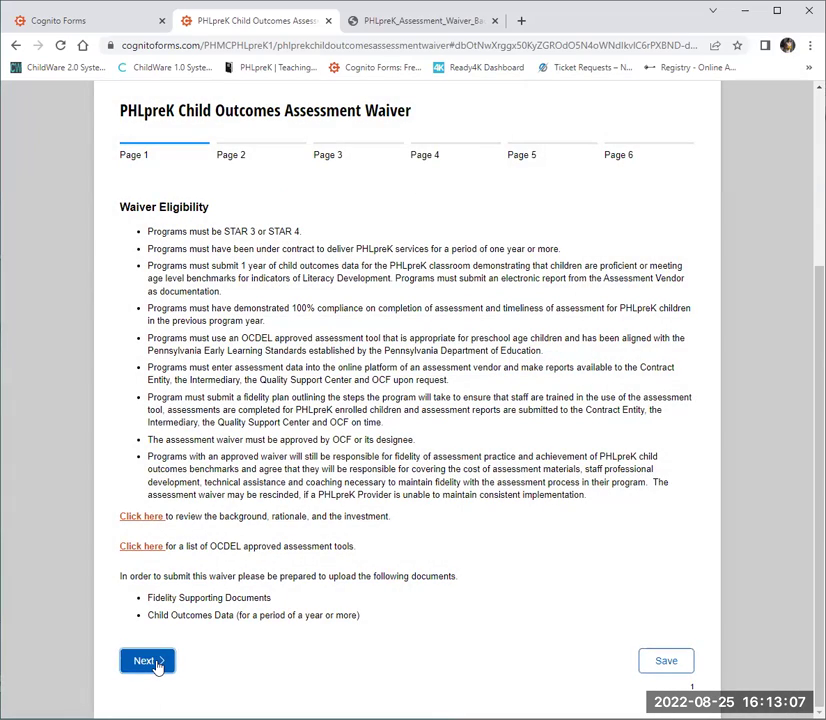
On page 2, enter Program Name 'Play Center' and the program's street address.
click(150, 662)
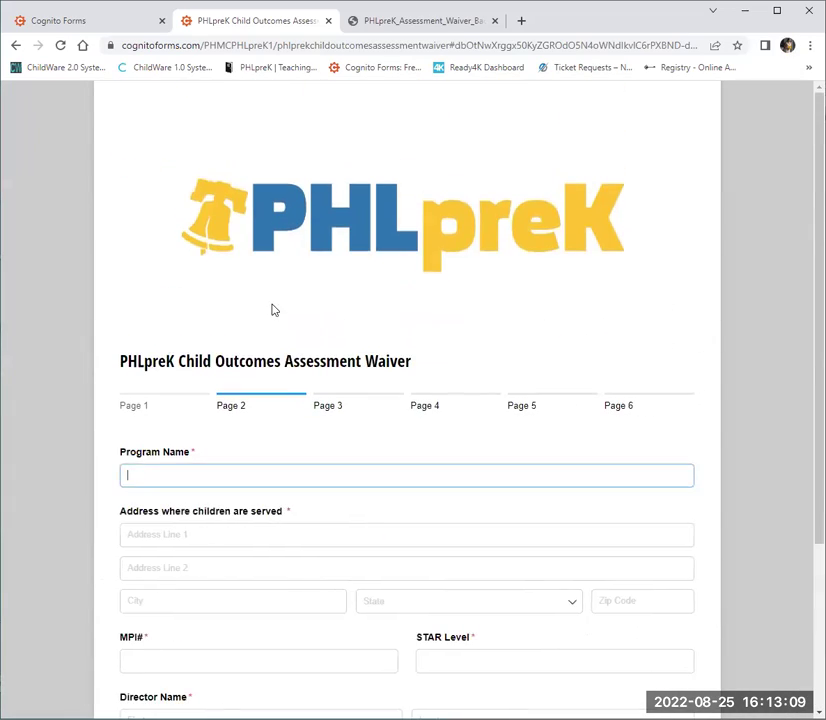
scroll(272, 310, down, 3)
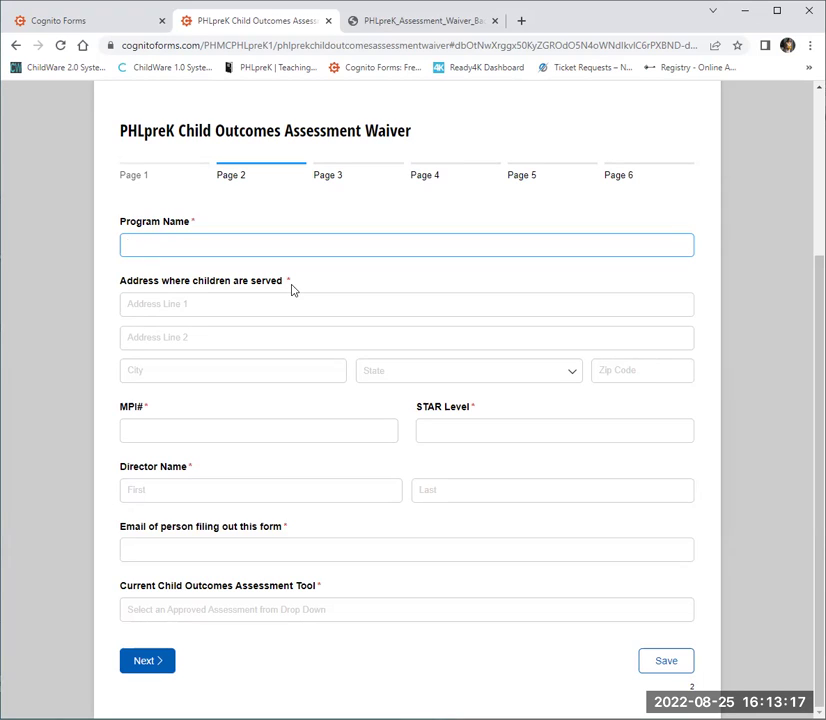
text(Play Center)
click(254, 301)
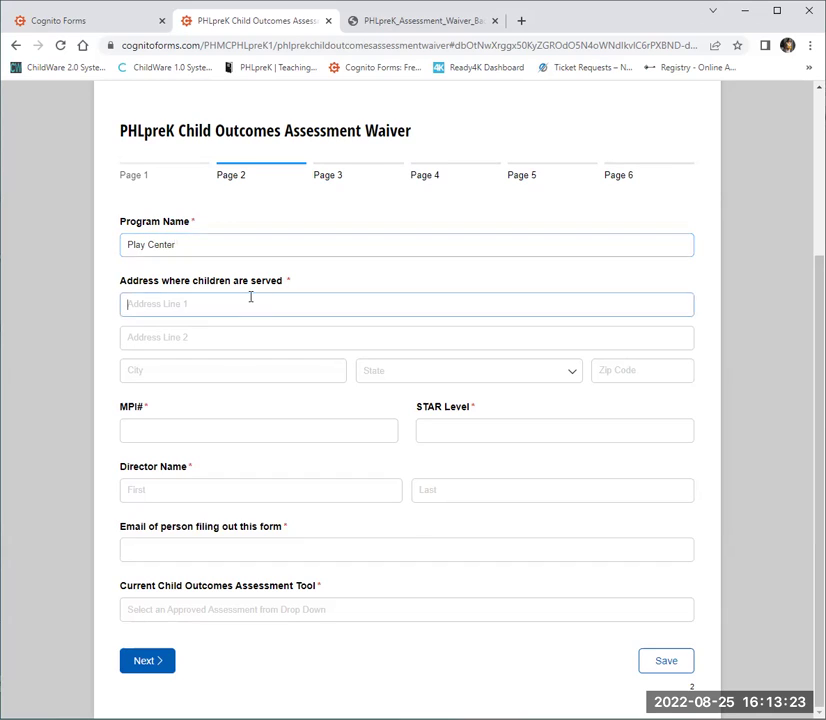
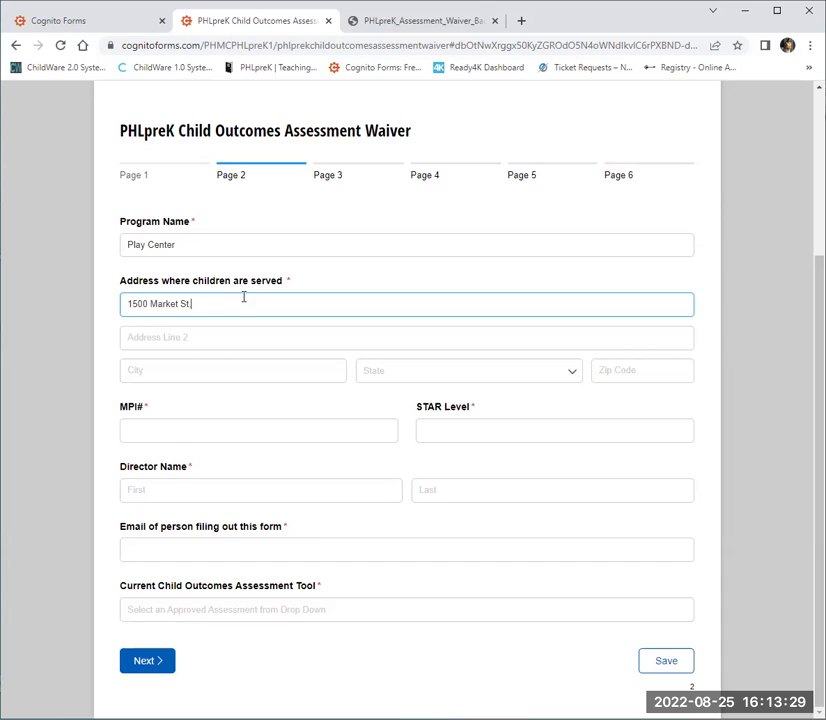
Enter Philadelphia as city, choose Pennsylvania as state, and type 12 in Zip Code.
click(240, 371)
text(Phial)
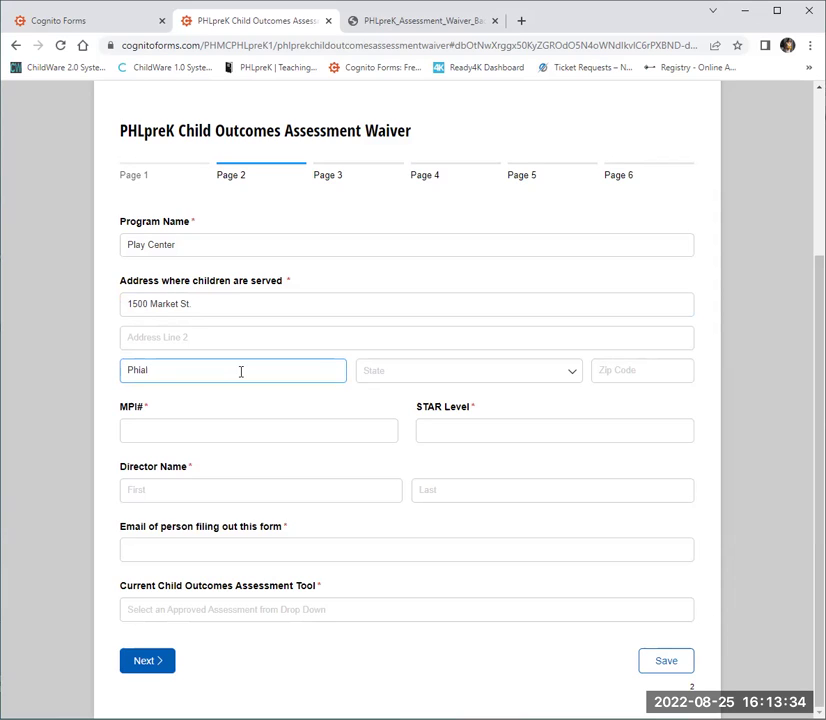
key(BackSpace)
text(ladelphia)
click(393, 372)
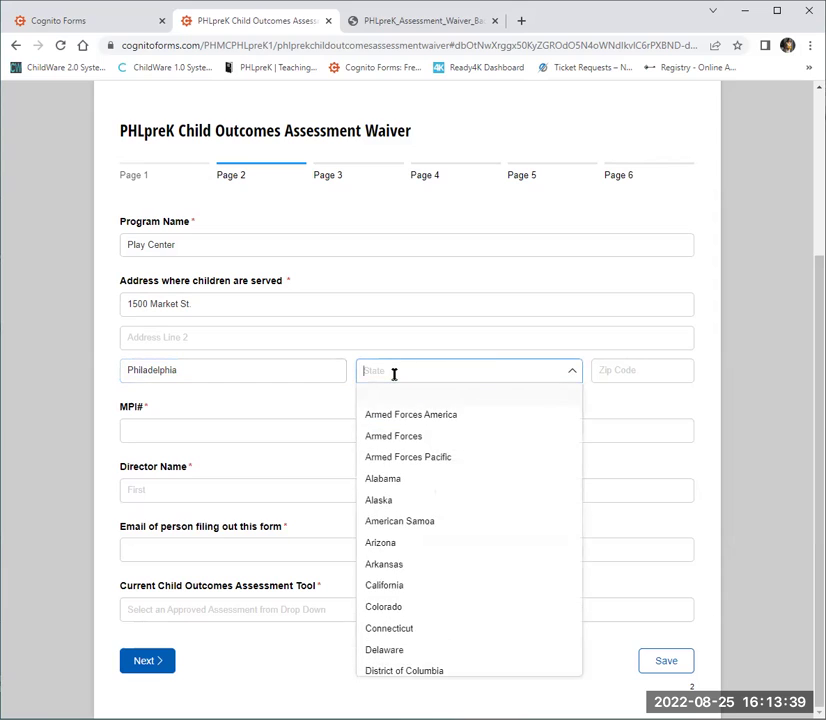
text(Pa)
click(404, 390)
click(620, 366)
text(12)
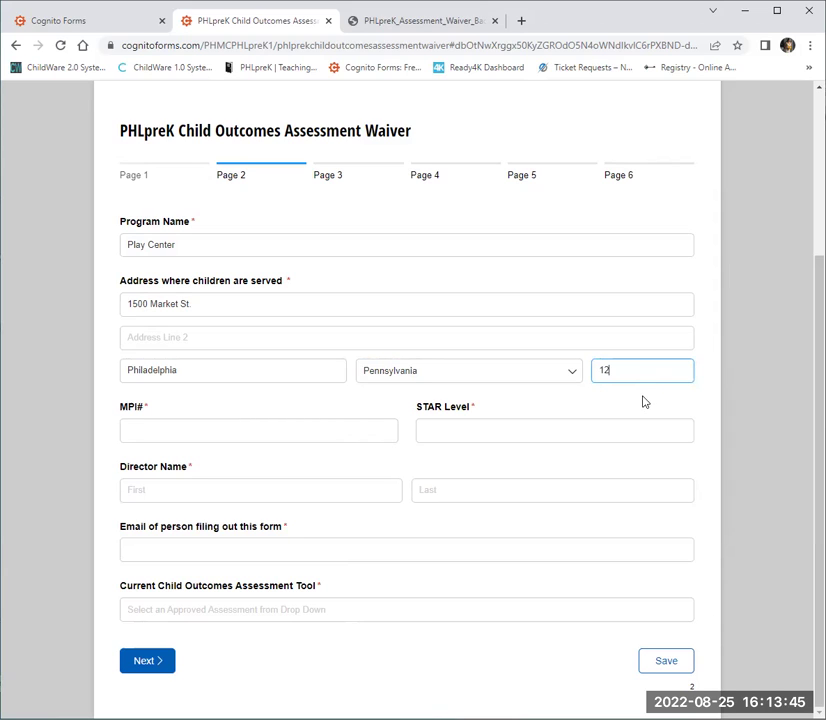
click(557, 404)
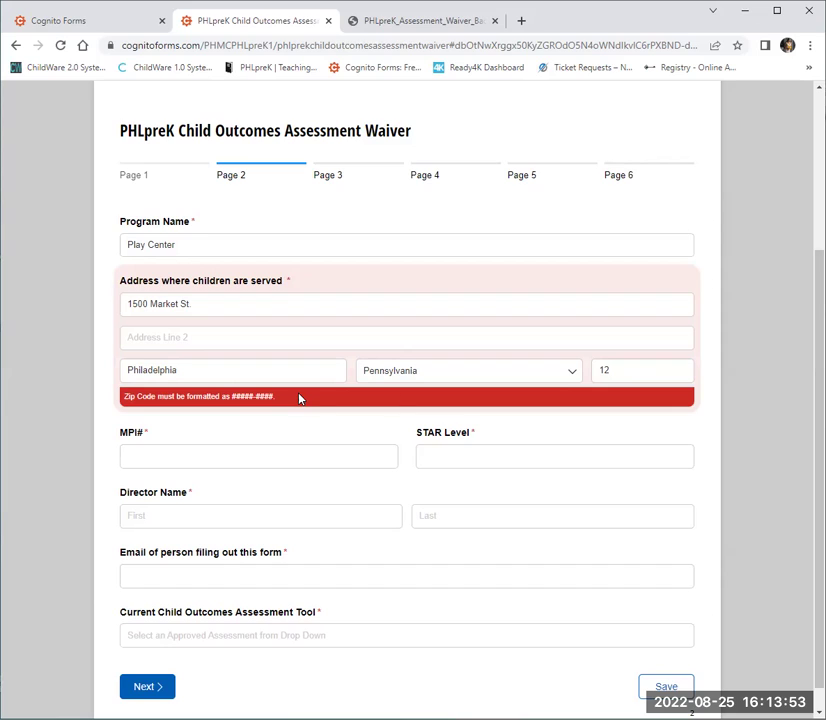
Replace the invalid zip code, enter the program's MPI number, and set STAR Level 4.
drag(623, 377, 592, 376)
text(10)
text(9130)
click(336, 452)
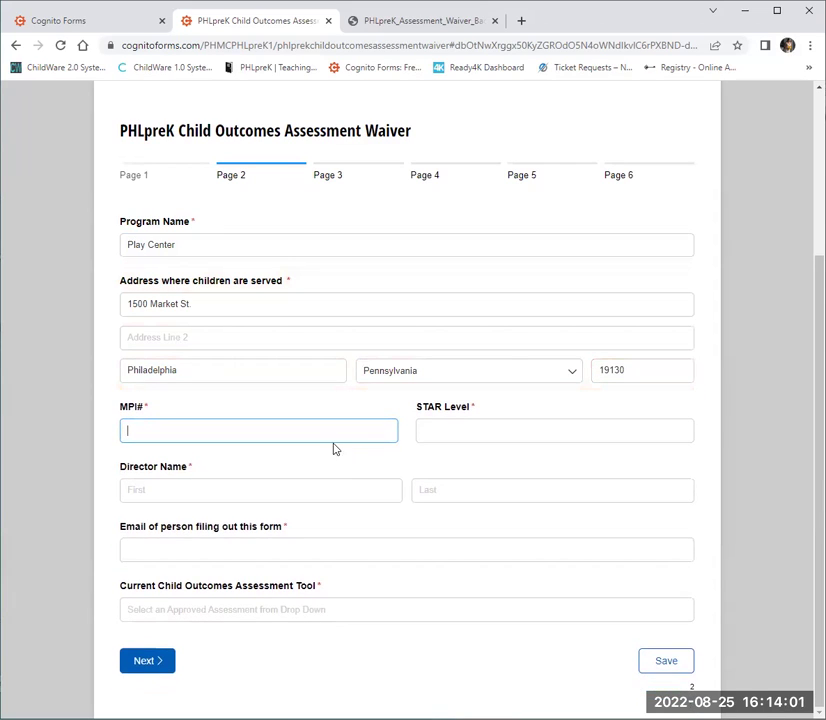
text(123456789)
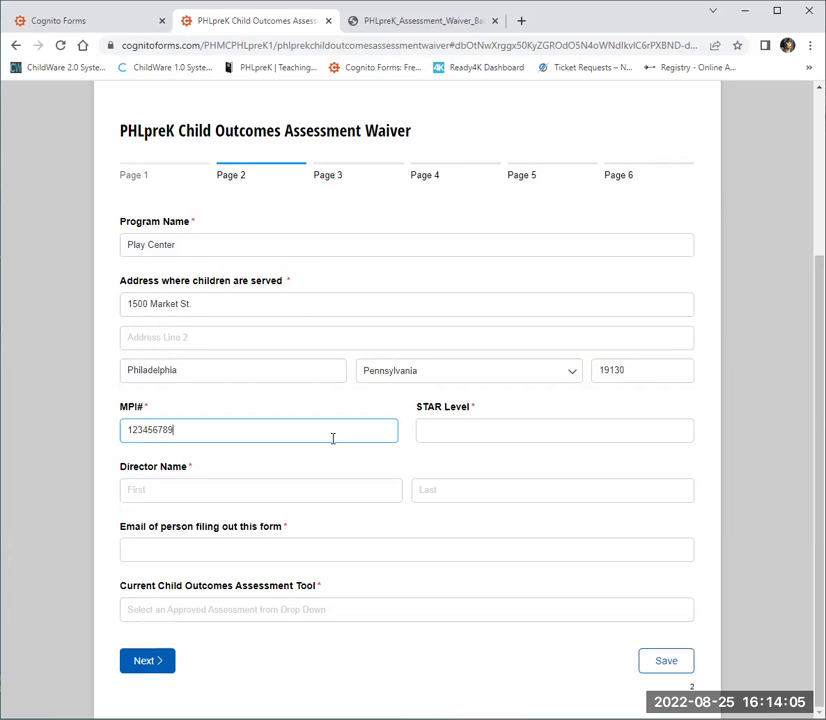
text(-0000)
click(429, 428)
text(4)
Fill in the director's name and e-mail, and choose Pearson: THE WORK SAMPLING SYSTEM® as assessment tool.
click(240, 485)
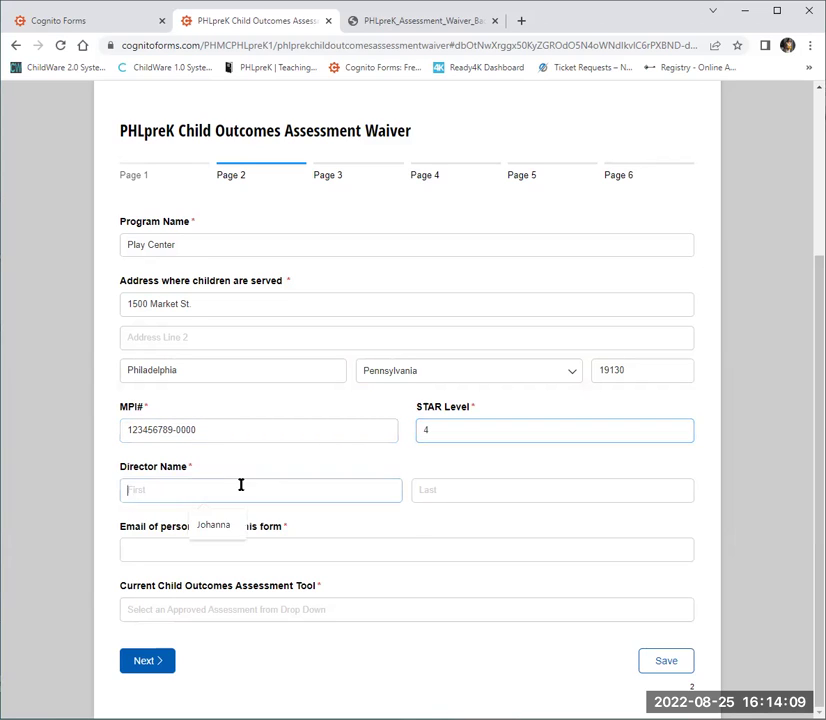
click(208, 529)
click(445, 494)
click(500, 524)
click(424, 542)
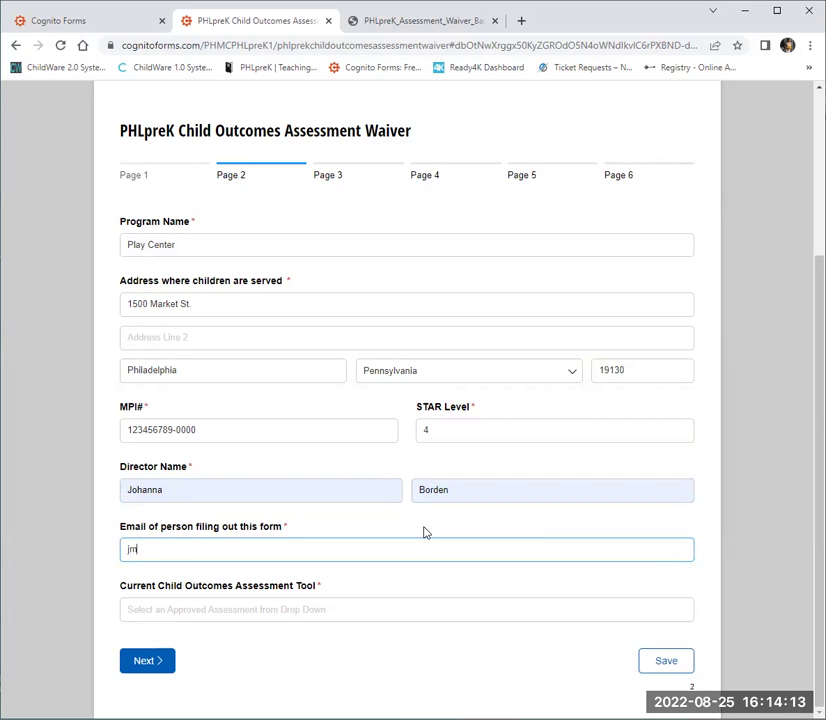
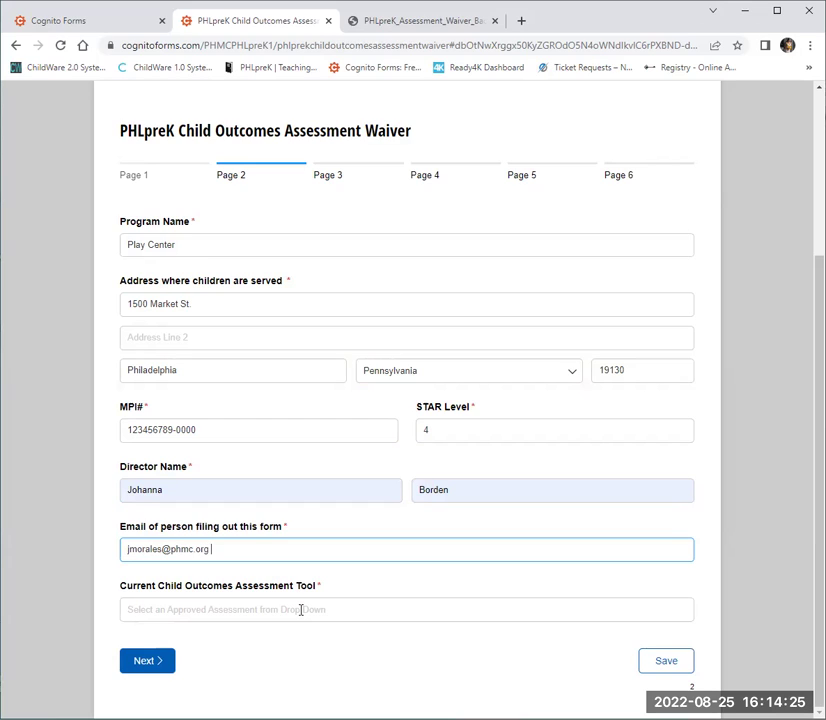
click(300, 610)
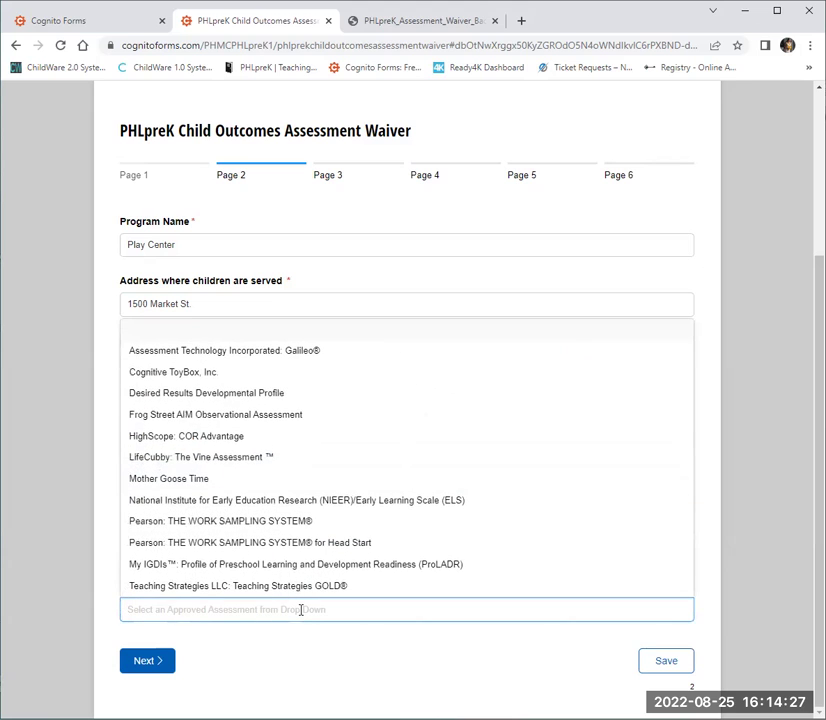
click(313, 523)
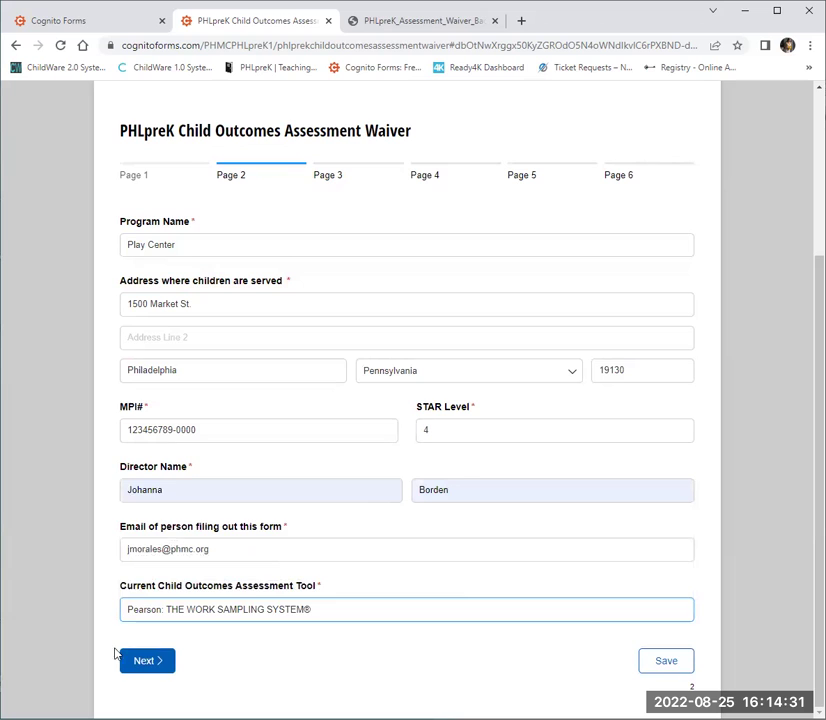
On page 3, answer each Assessment Fidelity Plan question with 'hello', then continue to the next page.
click(145, 662)
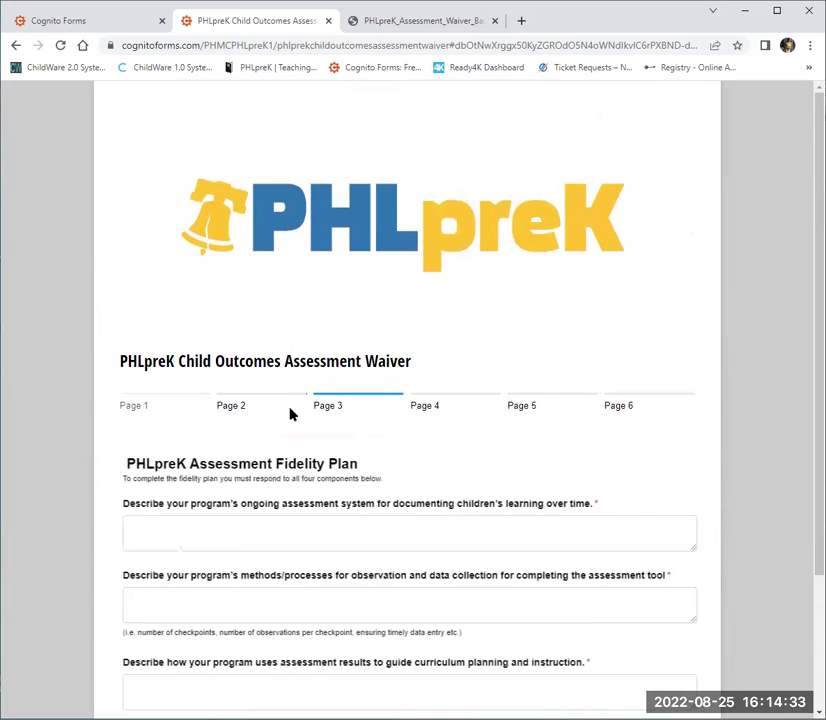
scroll(363, 322, down, 3)
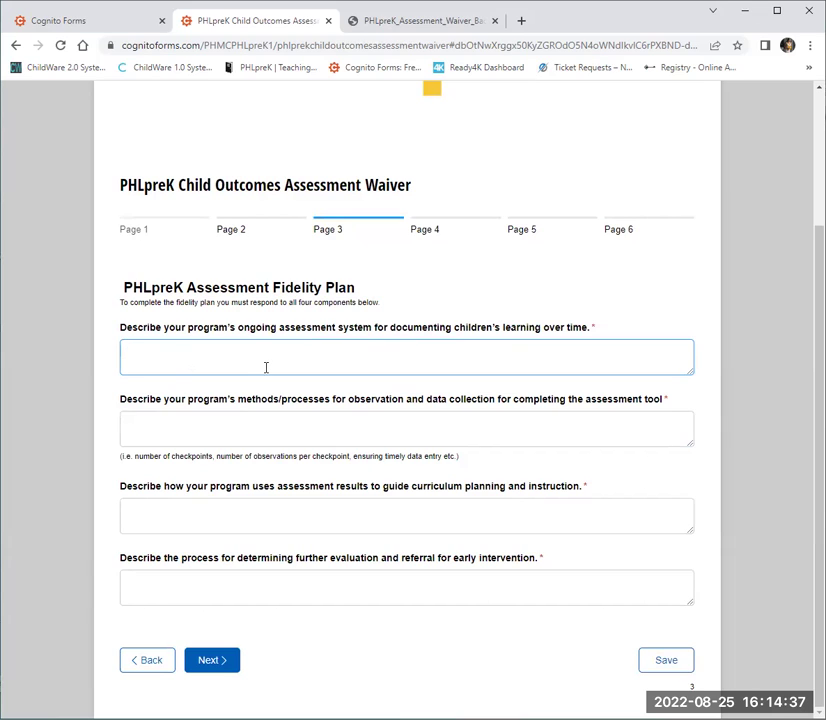
text(llo)
click(270, 426)
text(hello)
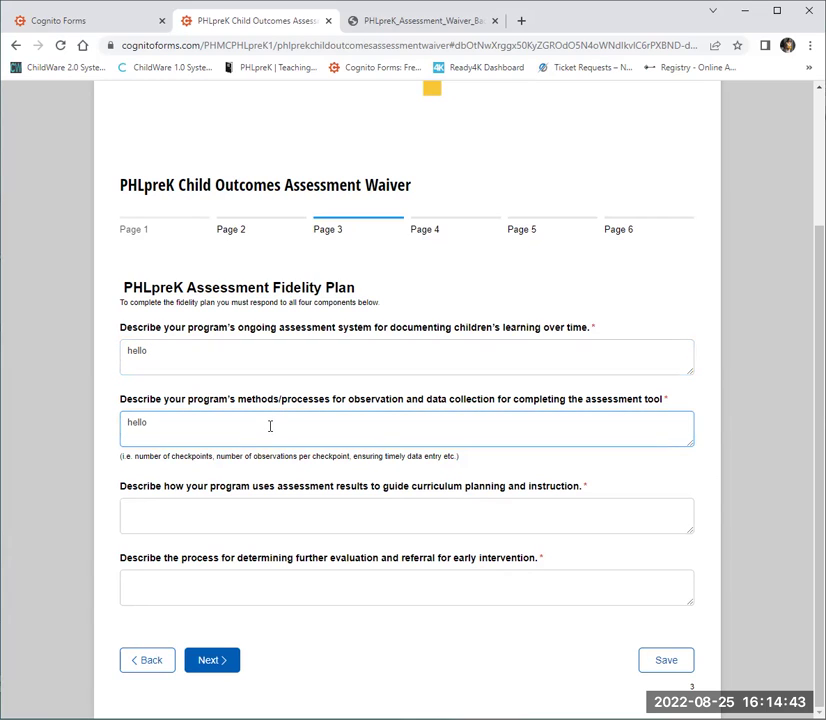
click(253, 507)
text(hello)
click(228, 586)
text(hello)
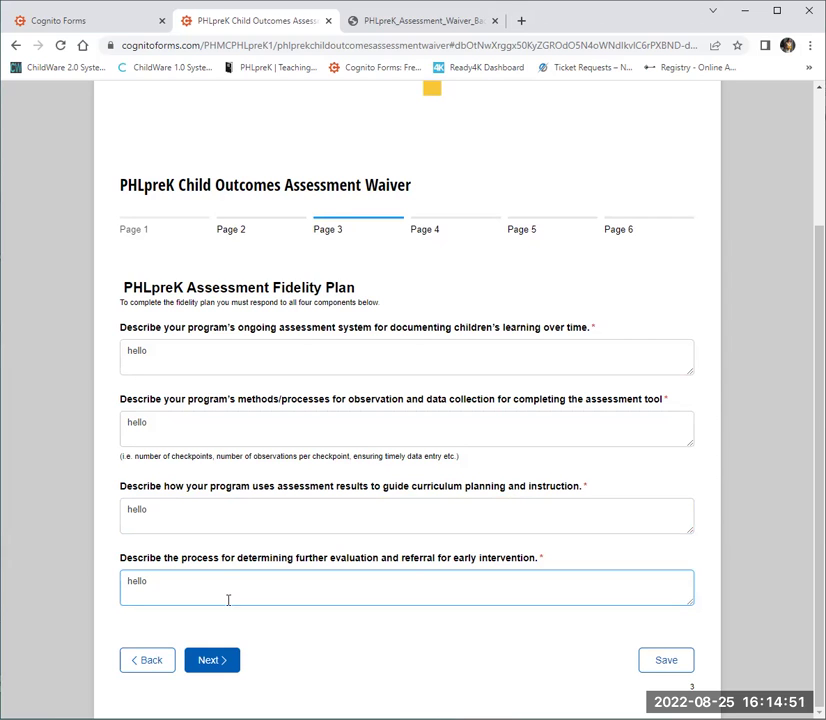
click(219, 665)
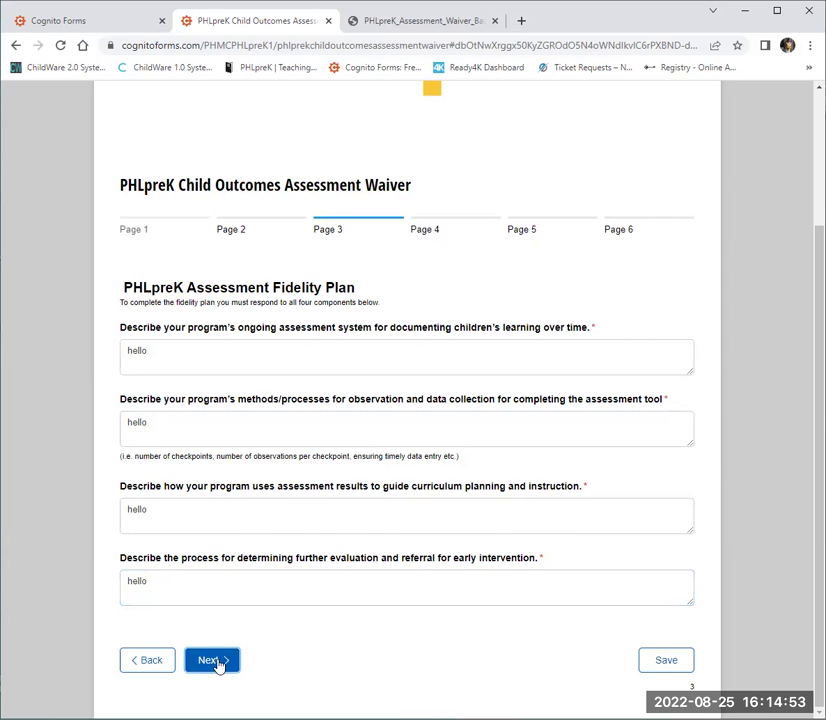
Draw initials in the first Initials box and type JR in the second and third.
scroll(347, 327, down, 2)
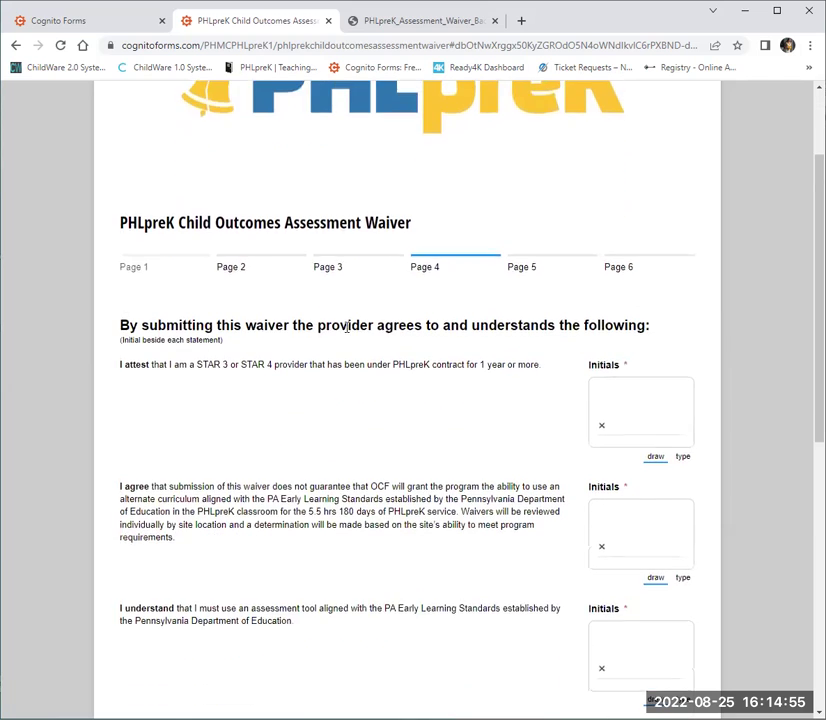
scroll(347, 327, down, 1)
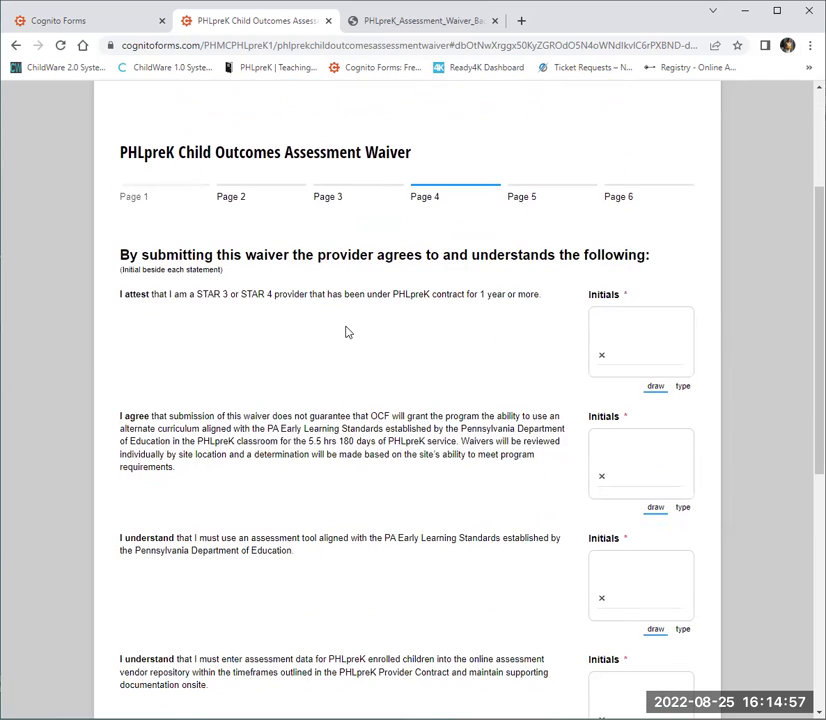
scroll(347, 332, down, 1)
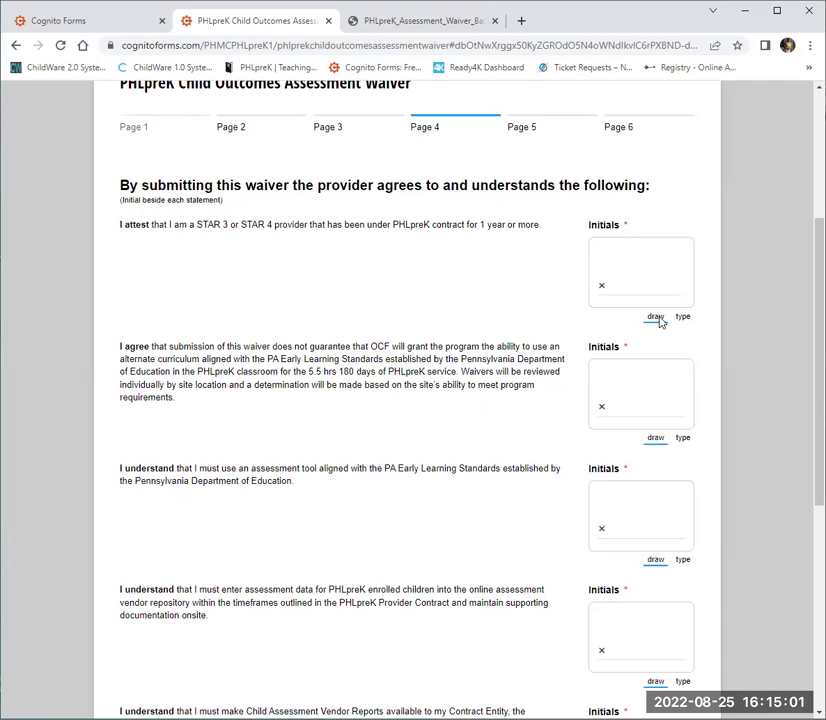
mouse_move(623, 274)
mouse_down()
mouse_move(599, 262)
mouse_move(640, 256)
mouse_move(641, 272)
mouse_move(672, 288)
mouse_up()
drag(688, 284, 600, 294)
click(683, 438)
text(JR)
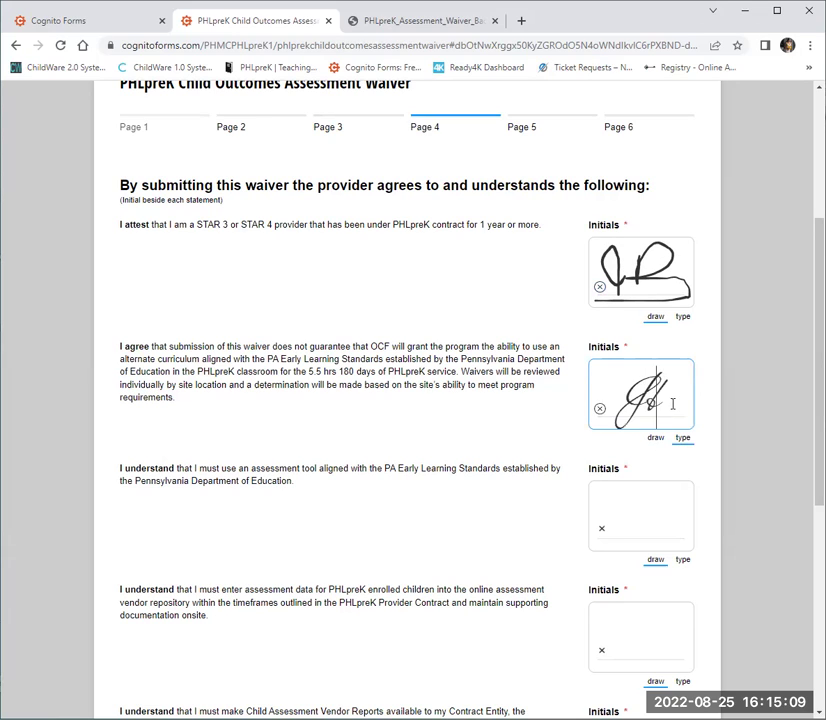
click(682, 559)
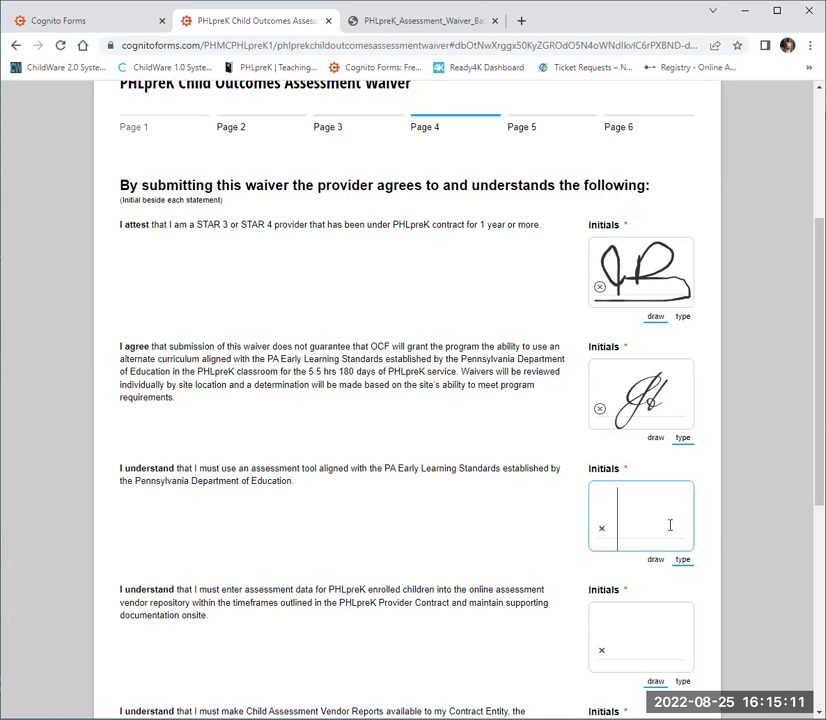
text(JR)
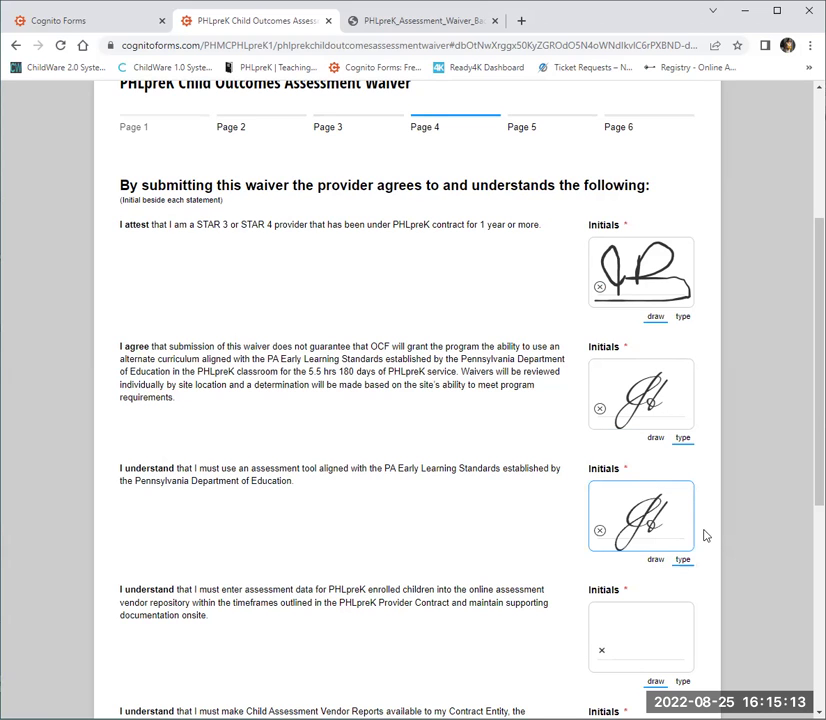
Type JR initials in the four remaining Initials boxes, including Vendor Reports and opting-out, then go to Page 5.
scroll(680, 525, down, 2)
click(654, 423)
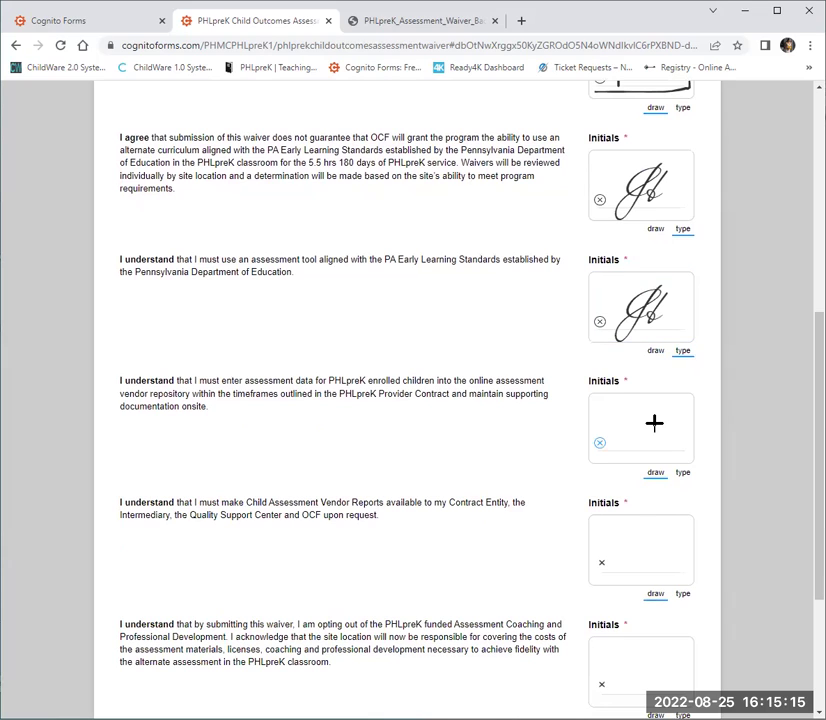
click(683, 473)
text(JR)
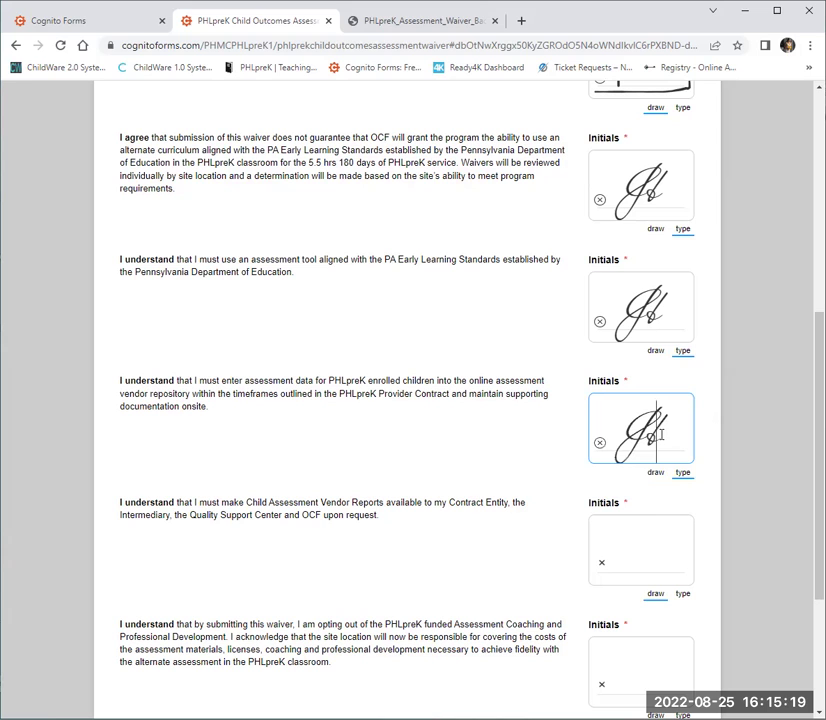
click(634, 556)
click(682, 593)
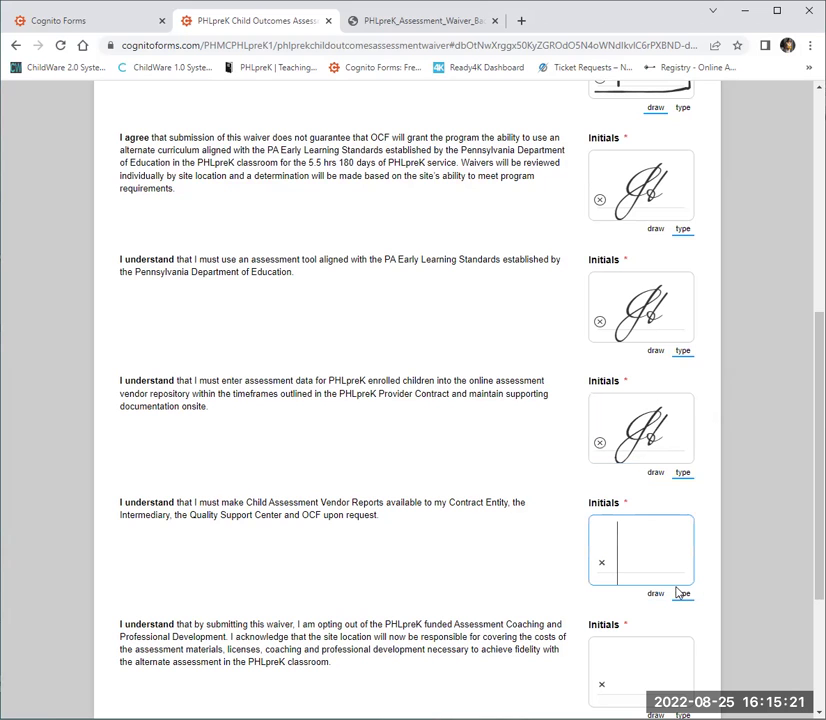
text(JR)
scroll(678, 590, down, 3)
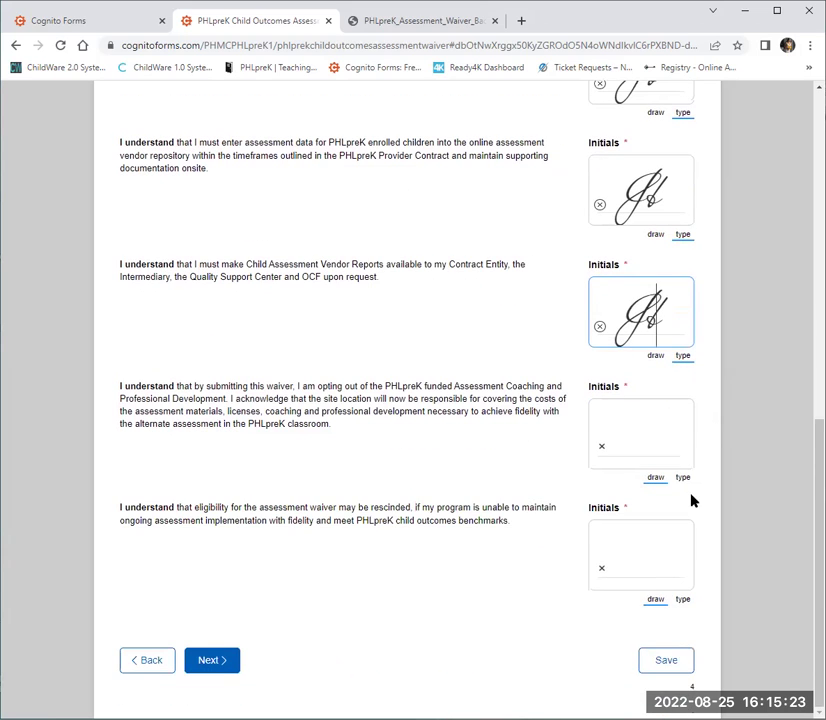
click(684, 478)
text(JR)
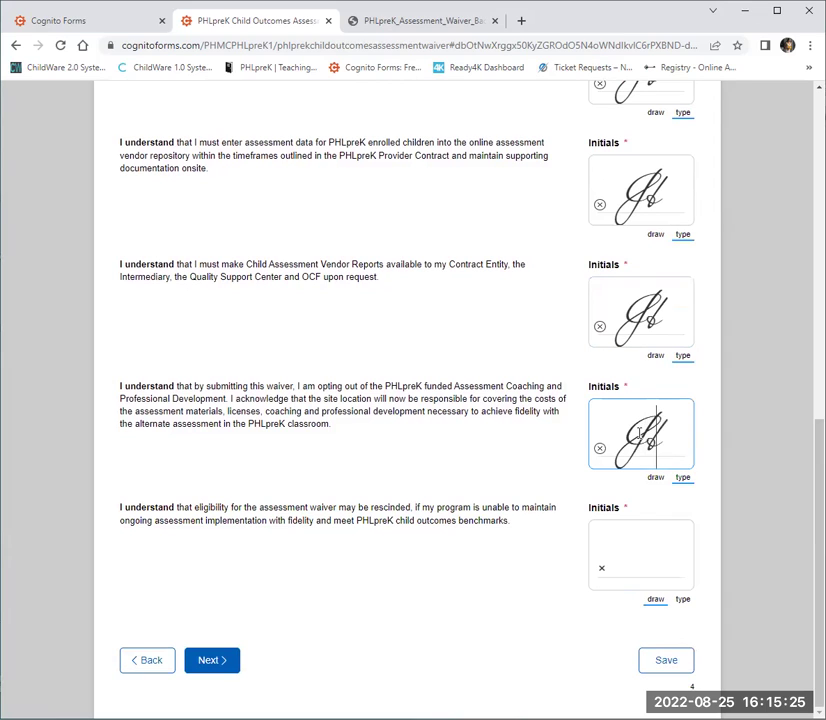
click(684, 600)
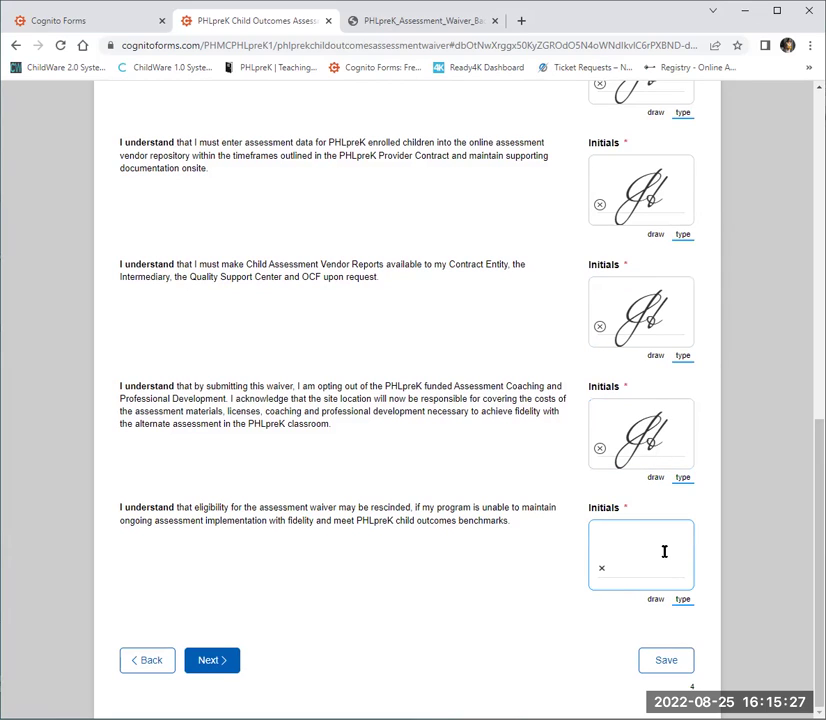
text(JR)
click(219, 658)
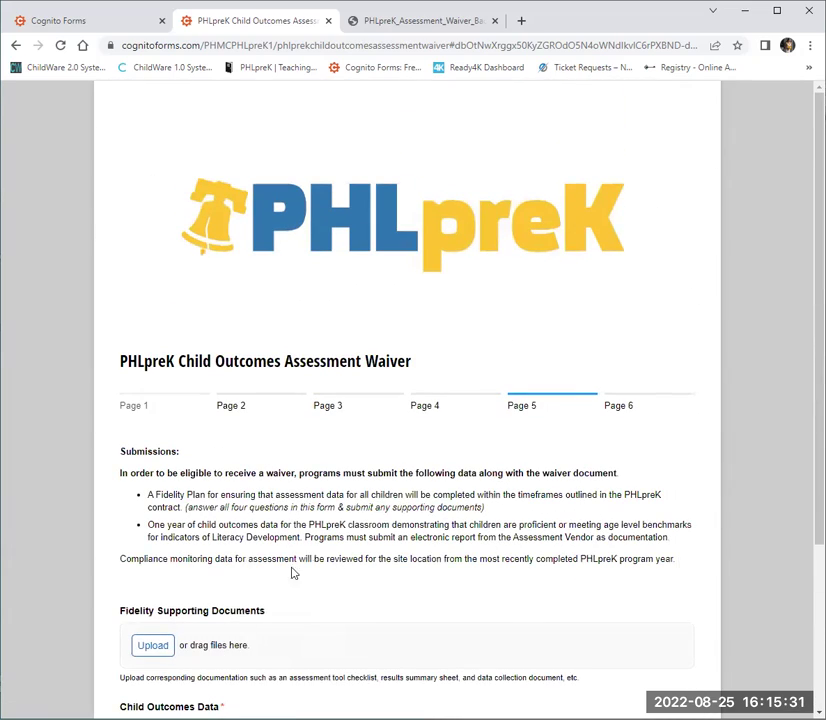
Attach FY23 Remote Learning COVID 19 Policy_FINAL.pdf as Child Outcomes Data, then go to Page 6.
scroll(337, 513, down, 1)
scroll(338, 517, down, 2)
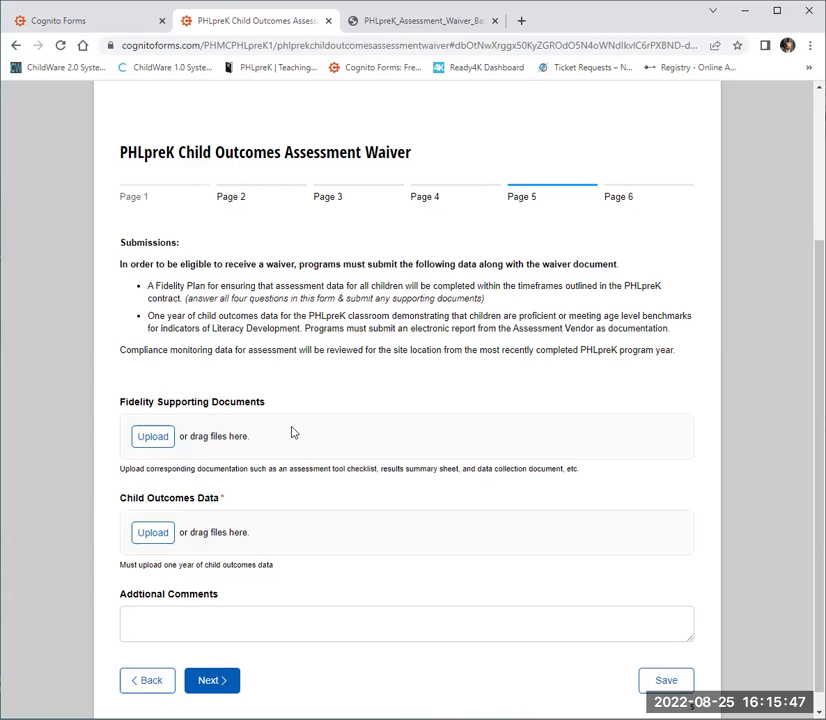
click(154, 532)
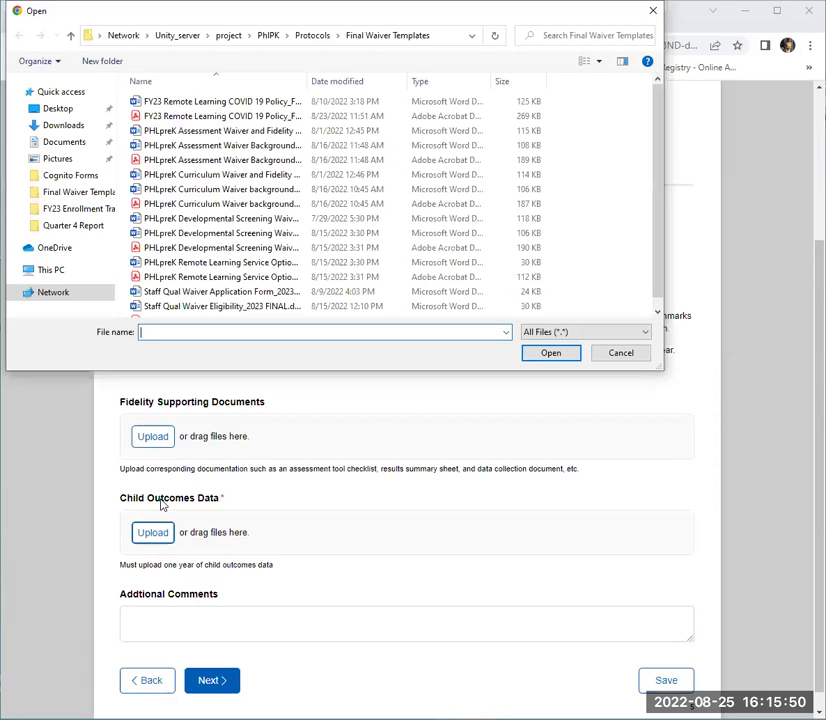
click(203, 117)
double_click(203, 117)
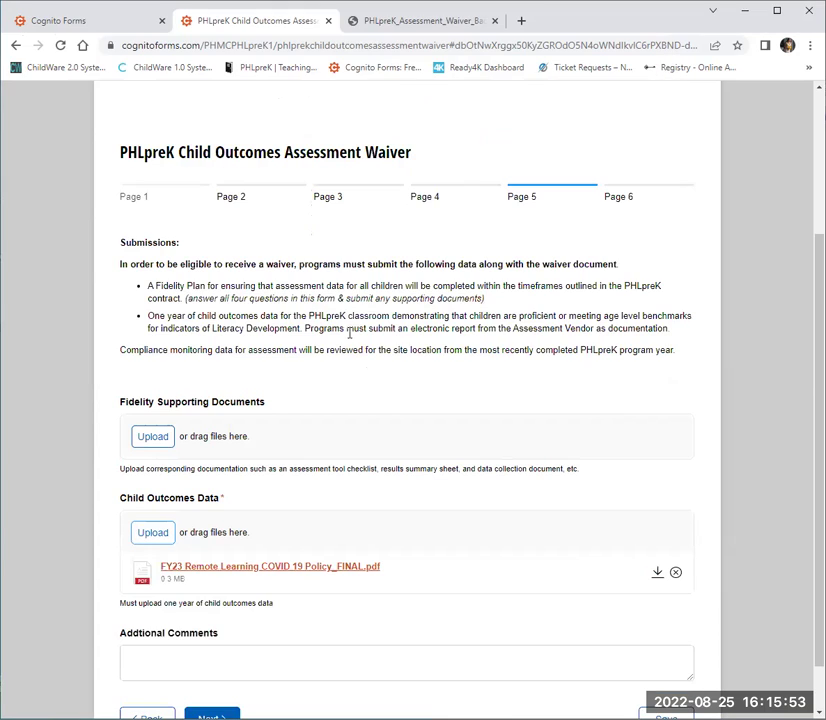
scroll(389, 383, down, 1)
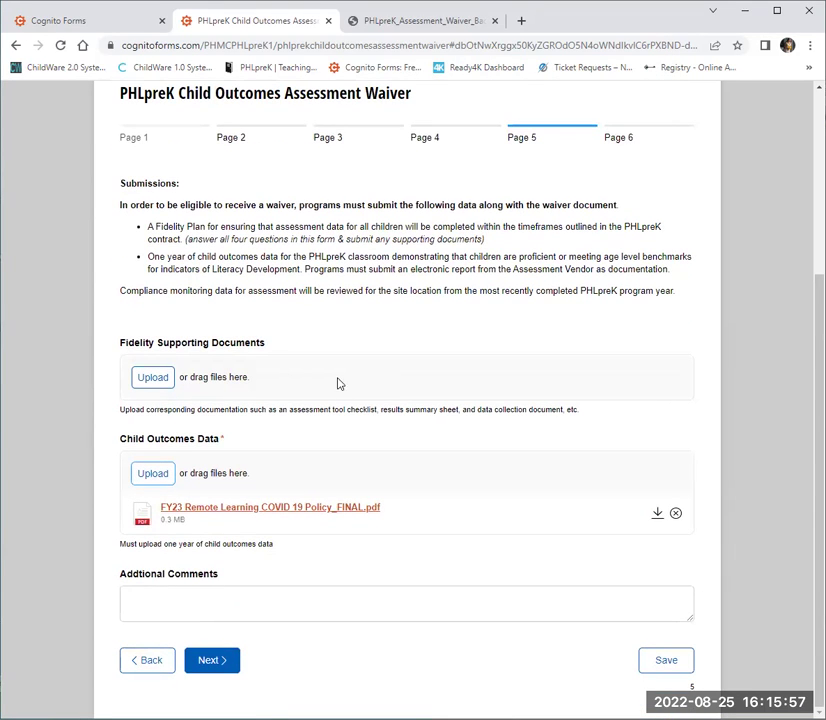
click(212, 660)
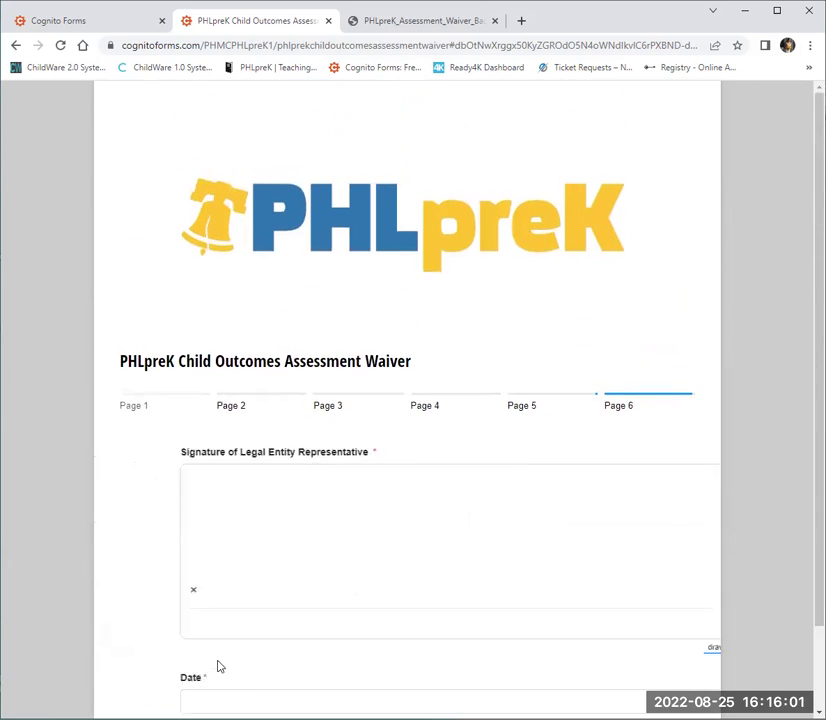
Sign the waiver with the representative's name as a typed signature.
scroll(330, 520, down, 1)
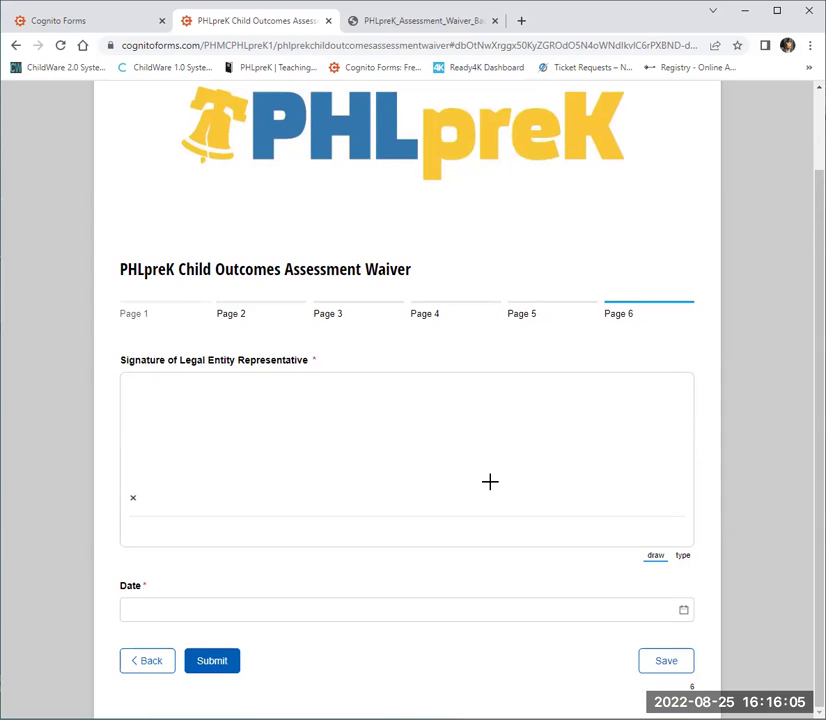
click(683, 558)
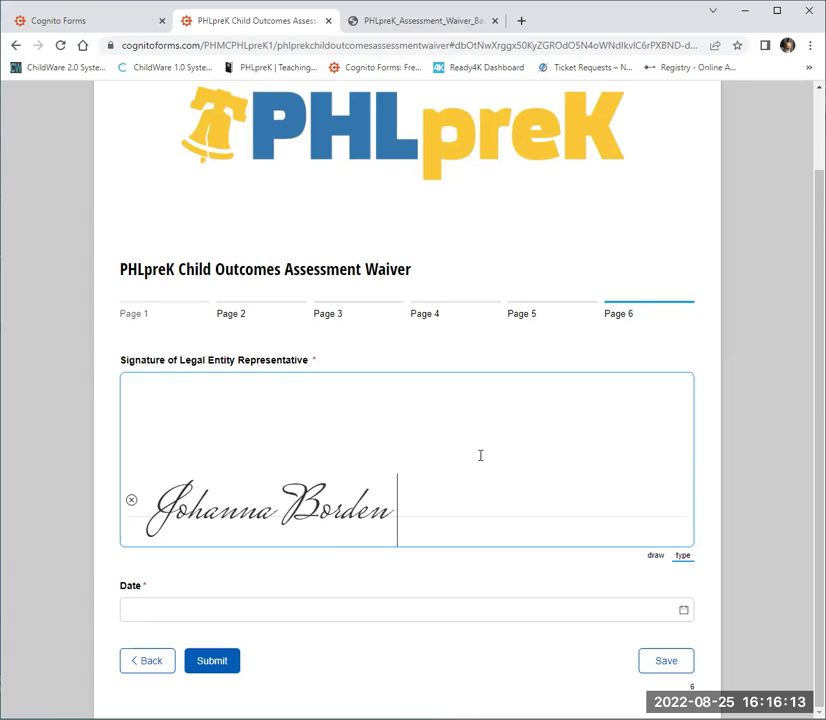
Set the Date to August 25, 2022 and submit the completed waiver.
click(684, 612)
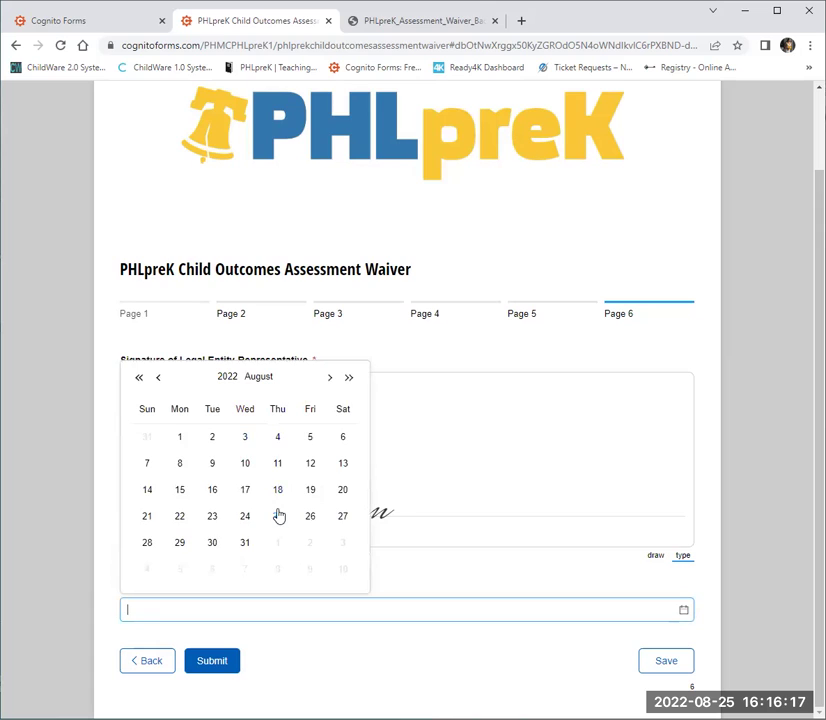
click(278, 515)
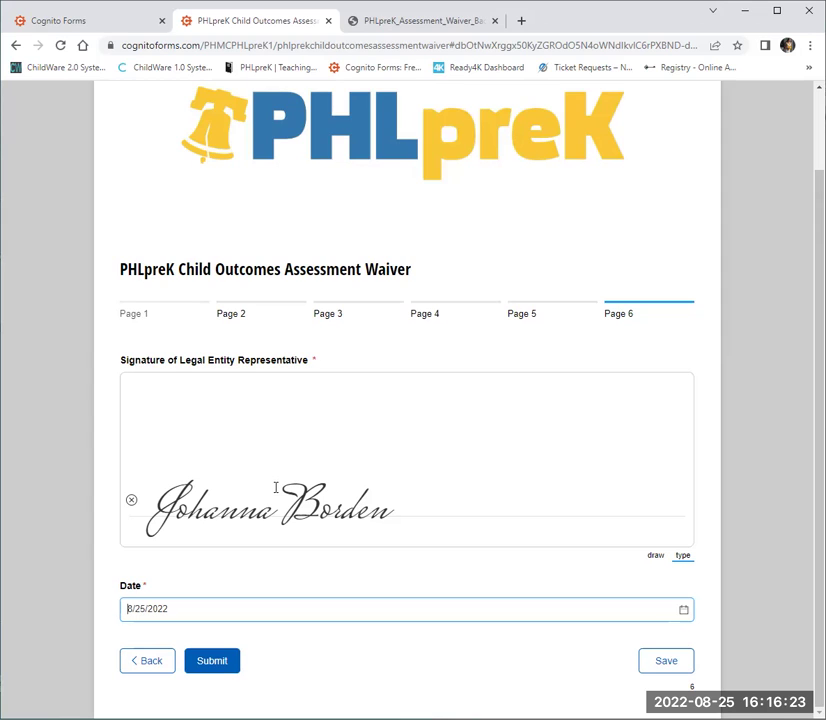
click(219, 670)
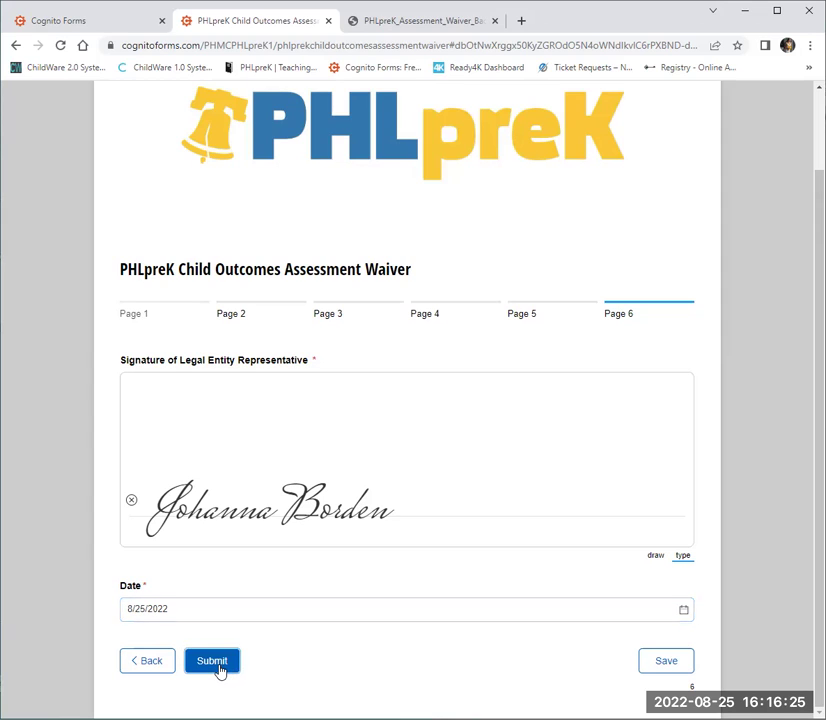